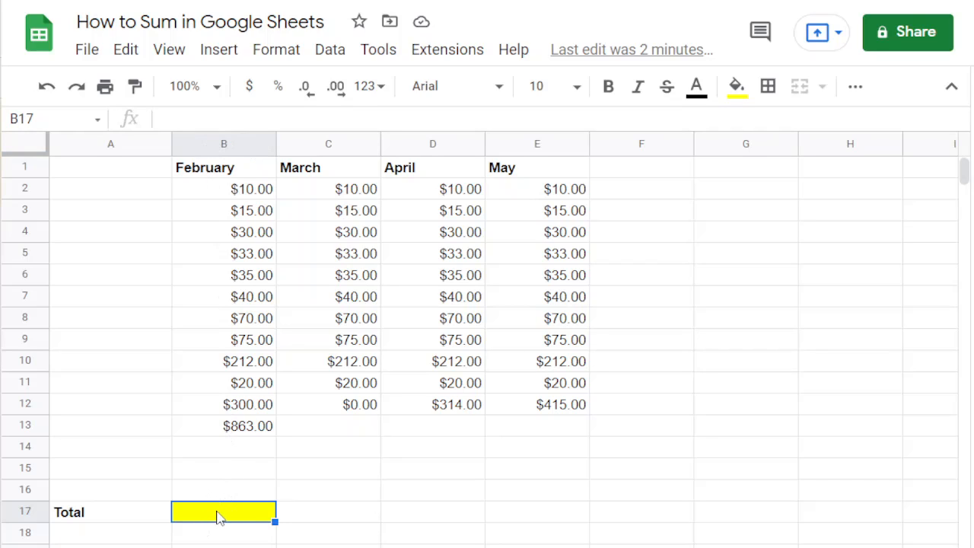
Step: Total the February amounts in the highlighted Total cell B17 with the formula =sum(B2:B13)
{"action": "double_click", "coordinate": [218, 513]}
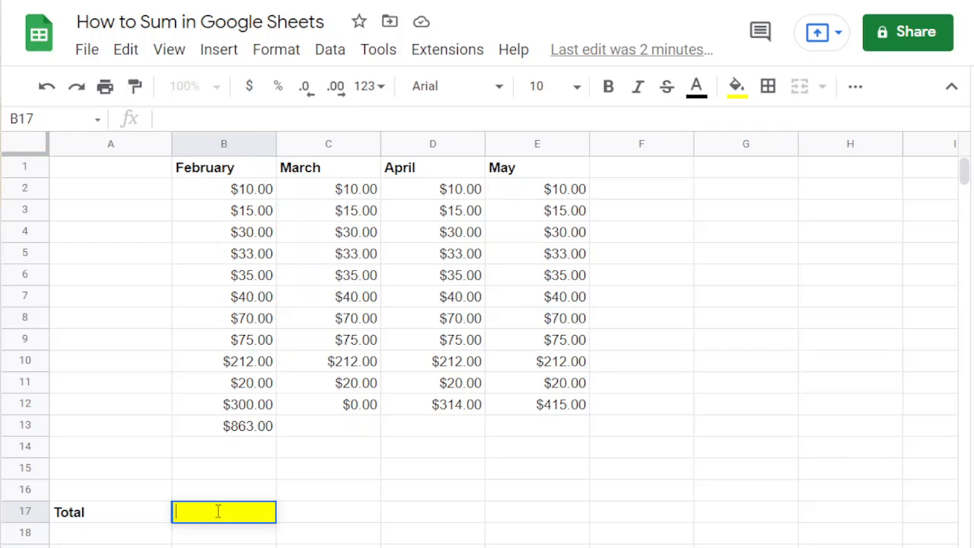
{"action": "type", "text": "="}
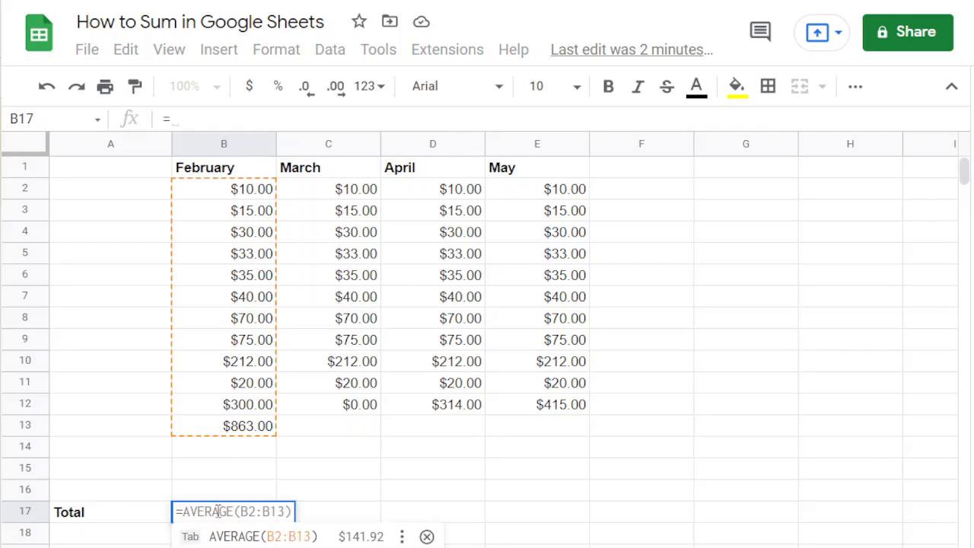
{"action": "type", "text": "sum"}
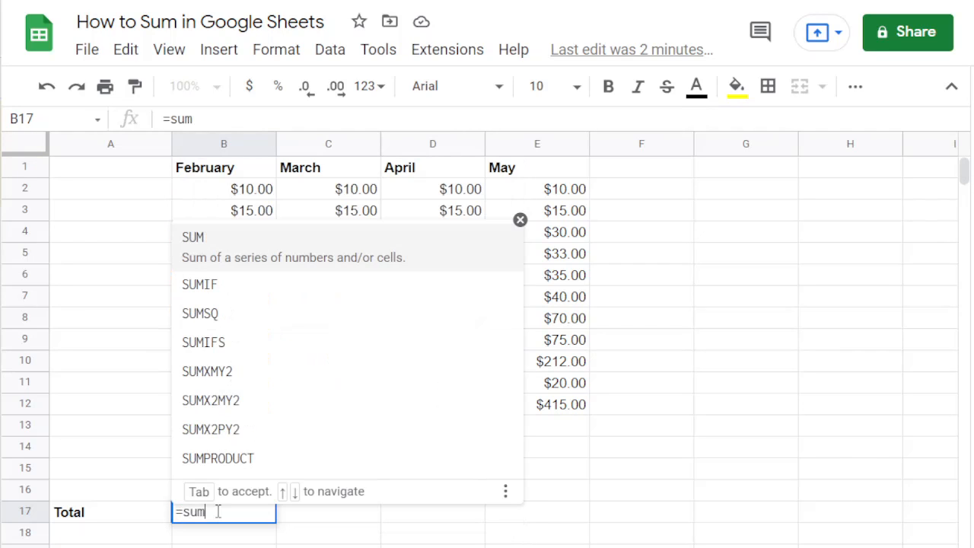
{"action": "type", "text": "("}
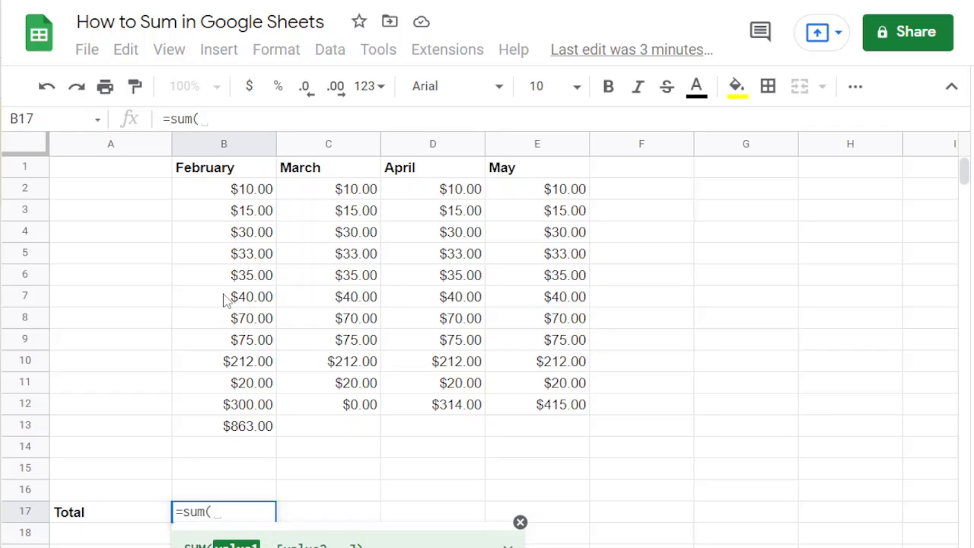
{"action": "left_click", "coordinate": [238, 192]}
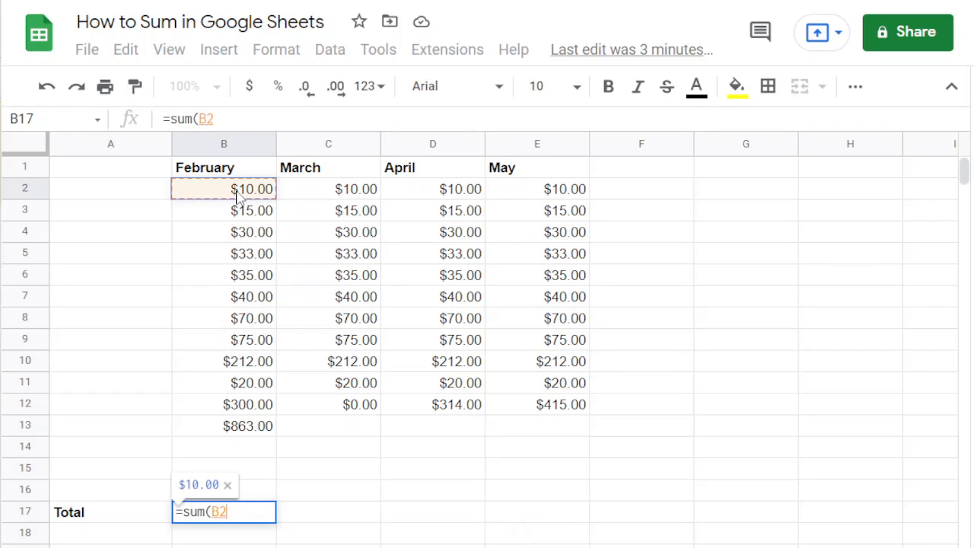
{"action": "left_click_drag", "start_coordinate": [237, 205], "coordinate": [231, 432]}
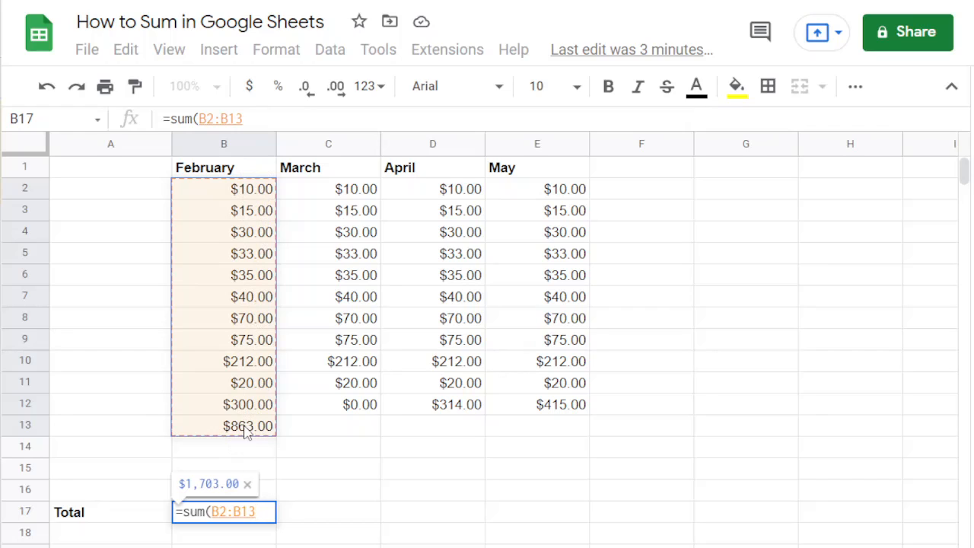
{"action": "type", "text": ")"}
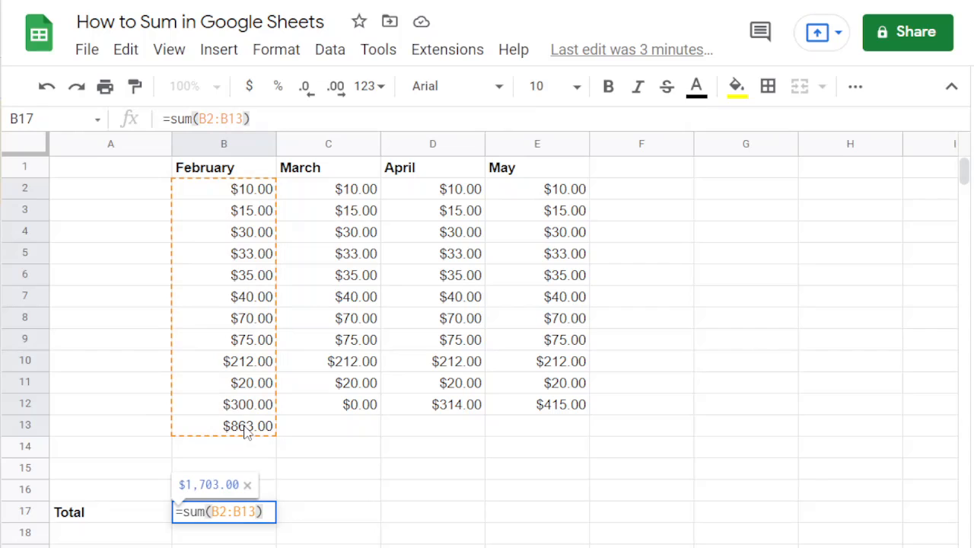
{"action": "key", "text": "Return"}
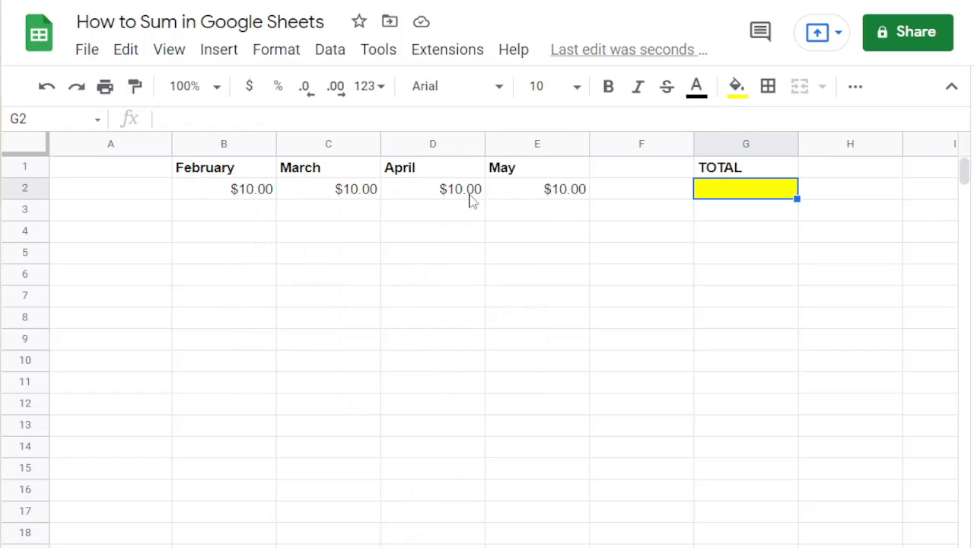
Step: Total the February to May amounts of row 2 in cell G2 with the formula =sum(B2:E2)
{"action": "double_click", "coordinate": [728, 193]}
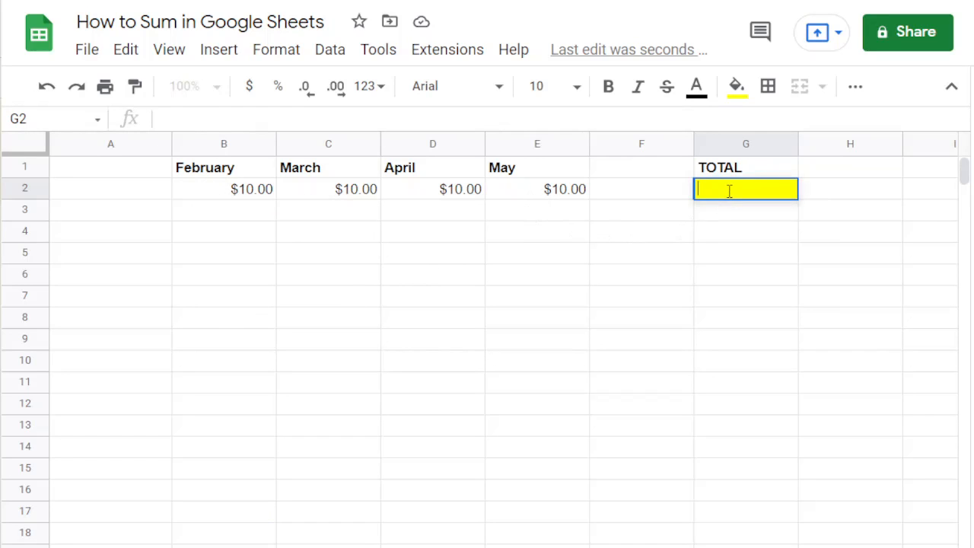
{"action": "type", "text": "=sum"}
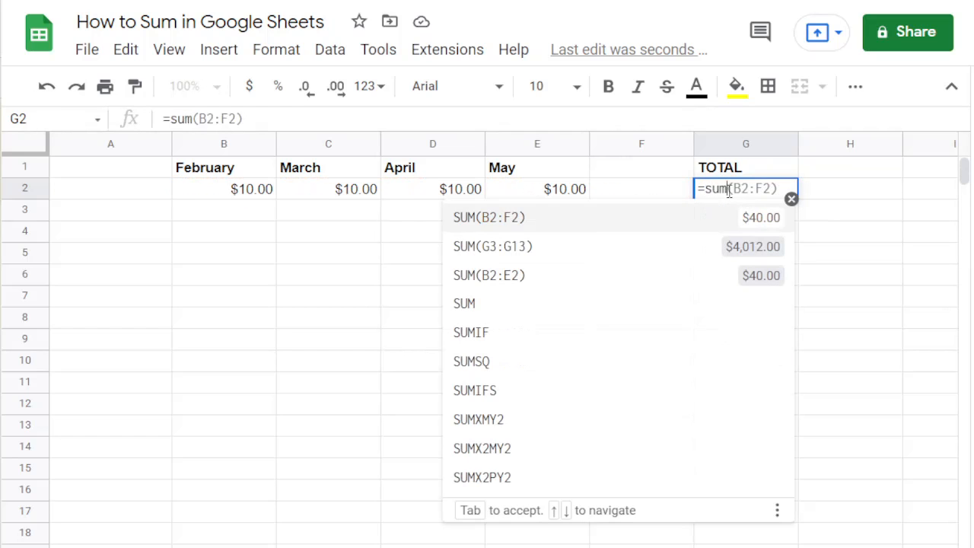
{"action": "type", "text": "("}
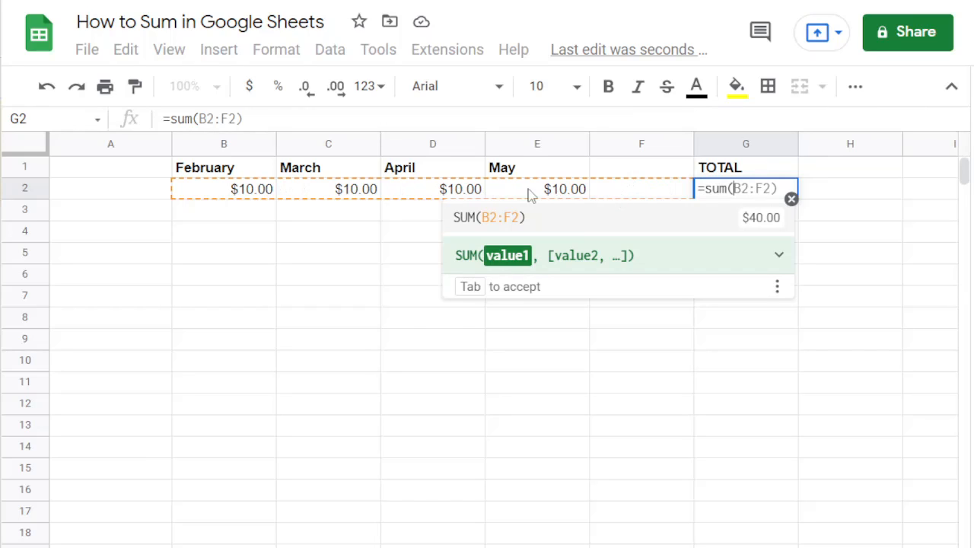
{"action": "left_click", "coordinate": [616, 192]}
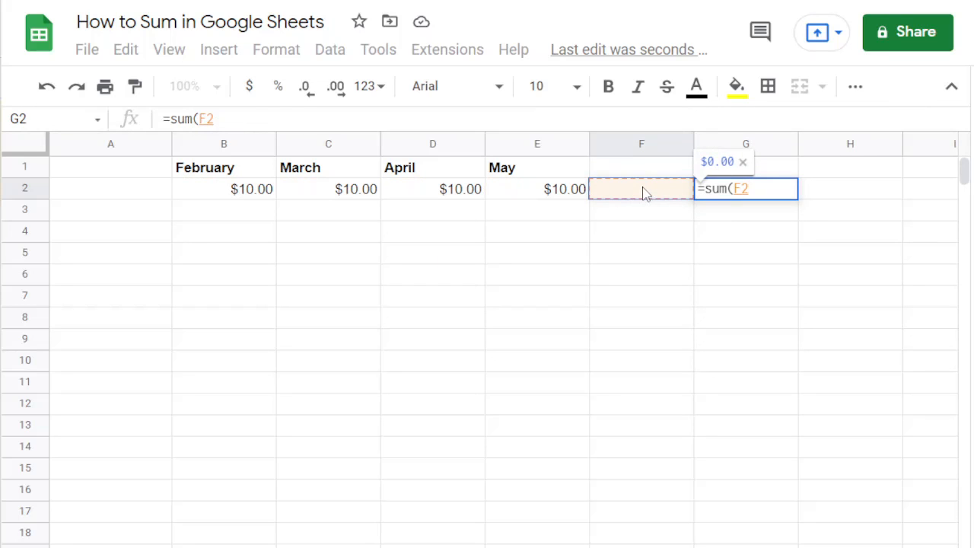
{"action": "left_click_drag", "start_coordinate": [243, 194], "coordinate": [517, 192]}
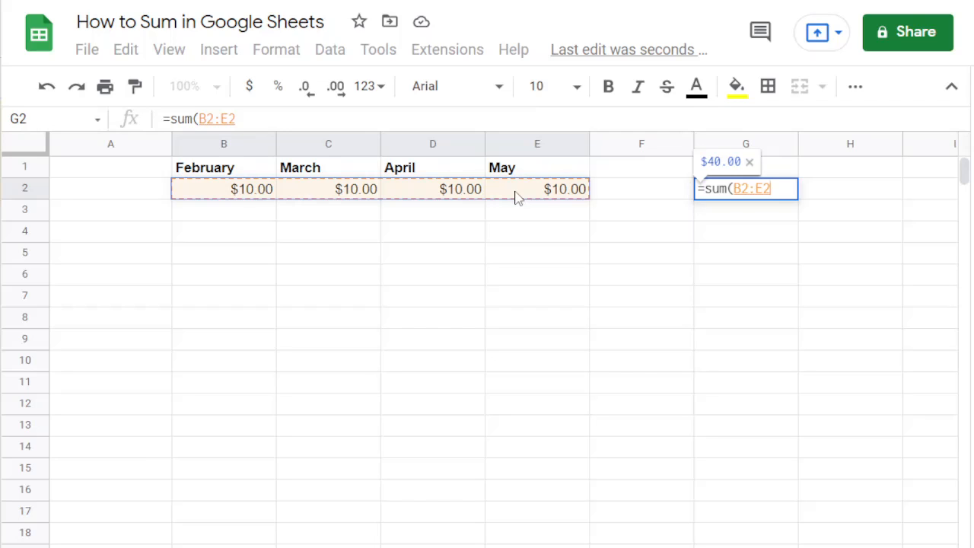
{"action": "type", "text": ")"}
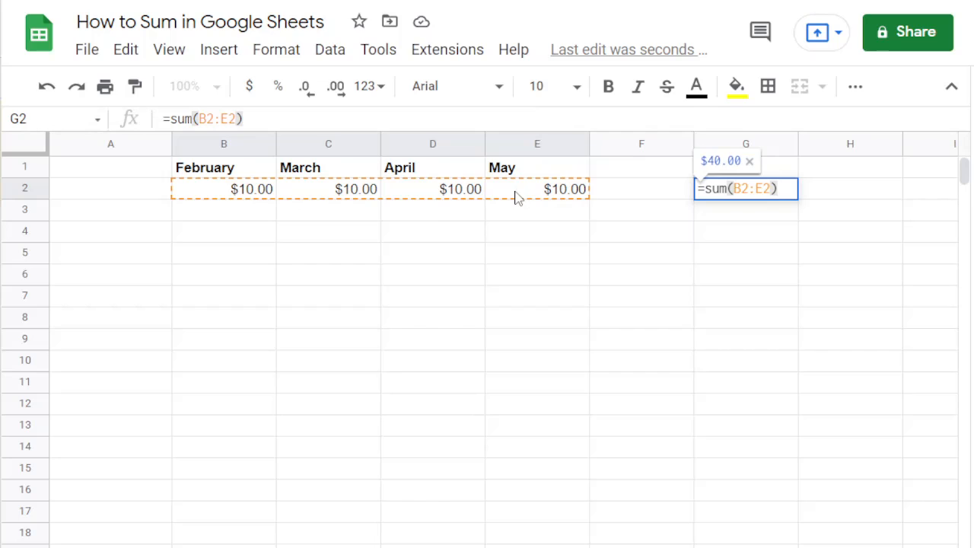
{"action": "key", "text": "Return"}
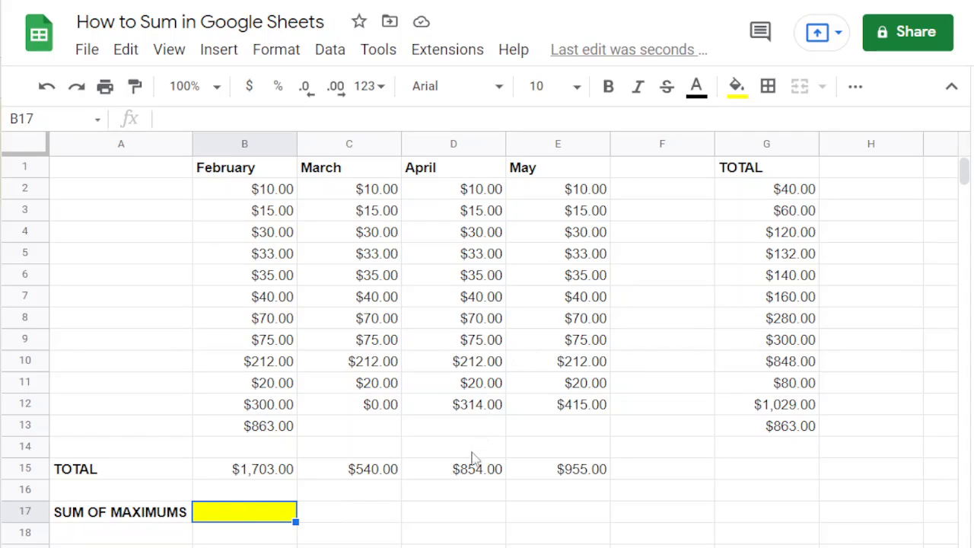
Step: Add the highest amount of each month in the SUM OF MAXIMUMS cell B17 with the formula =sum(B13,C10,D12,E12)
{"action": "double_click", "coordinate": [263, 515]}
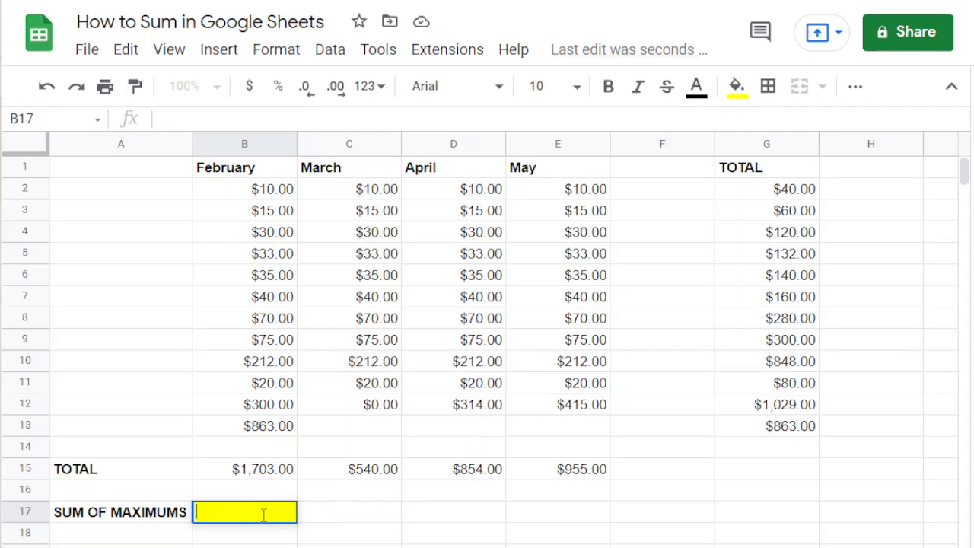
{"action": "type", "text": "=sum"}
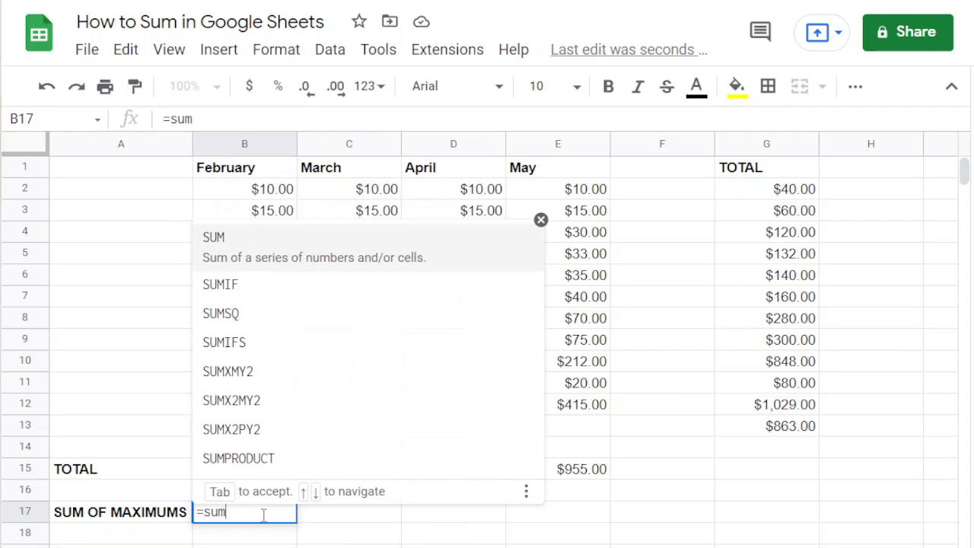
{"action": "type", "text": "("}
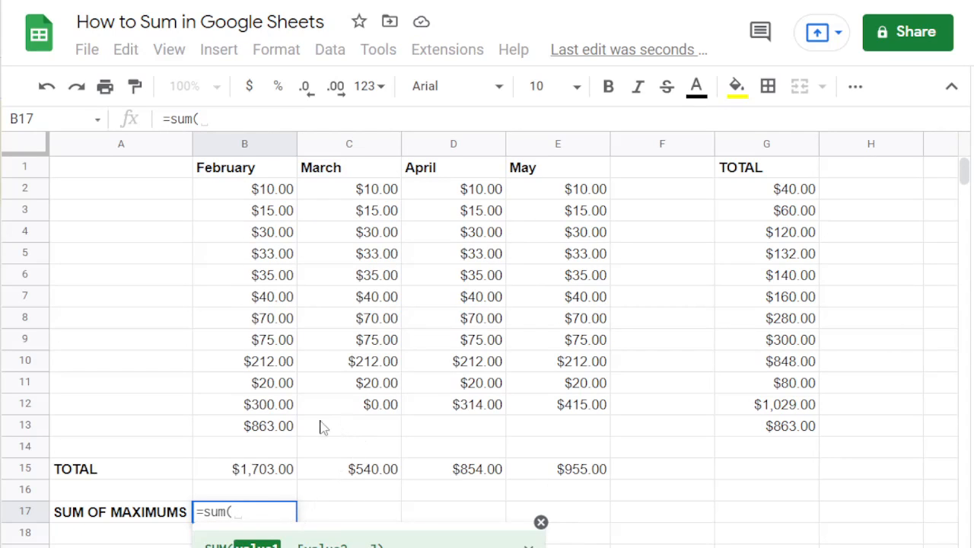
{"action": "left_click", "coordinate": [254, 432]}
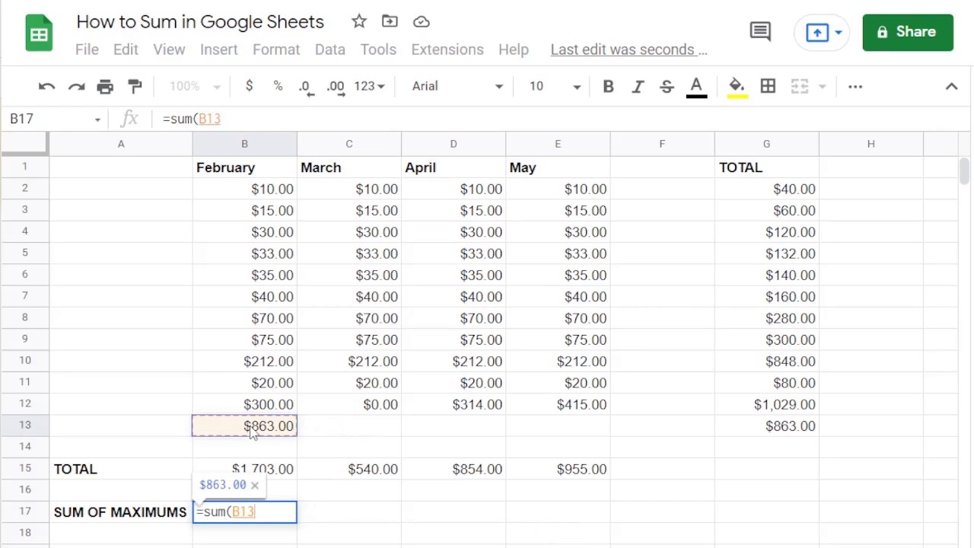
{"action": "type", "text": ","}
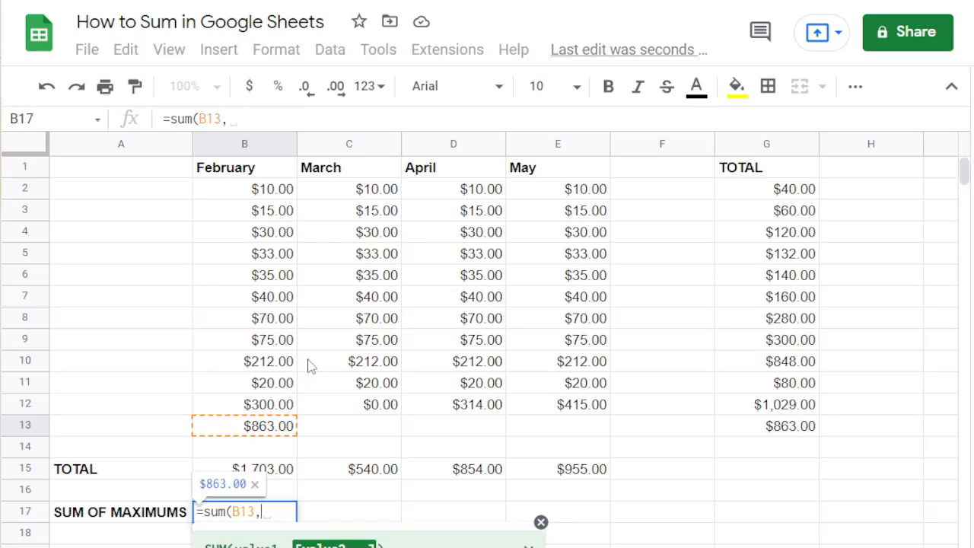
{"action": "left_click", "coordinate": [377, 366]}
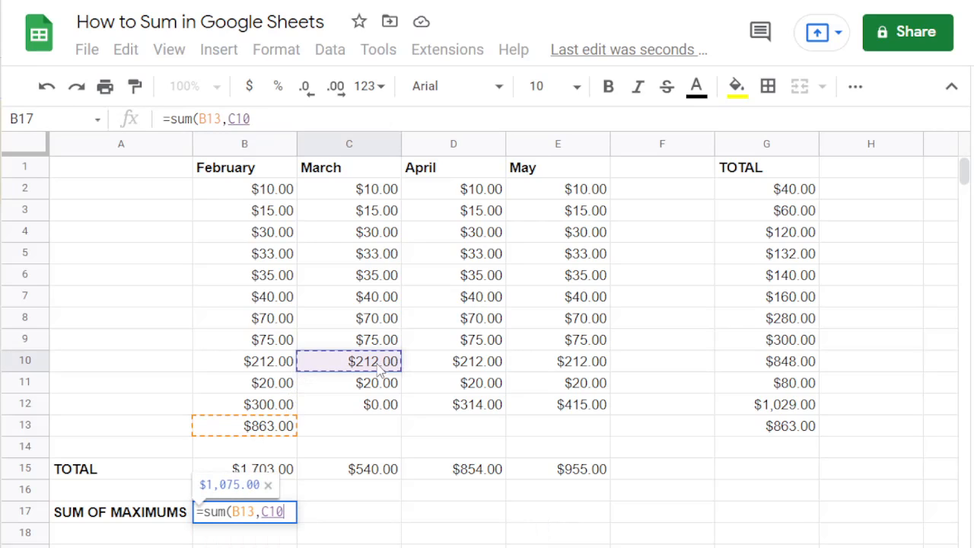
{"action": "type", "text": ","}
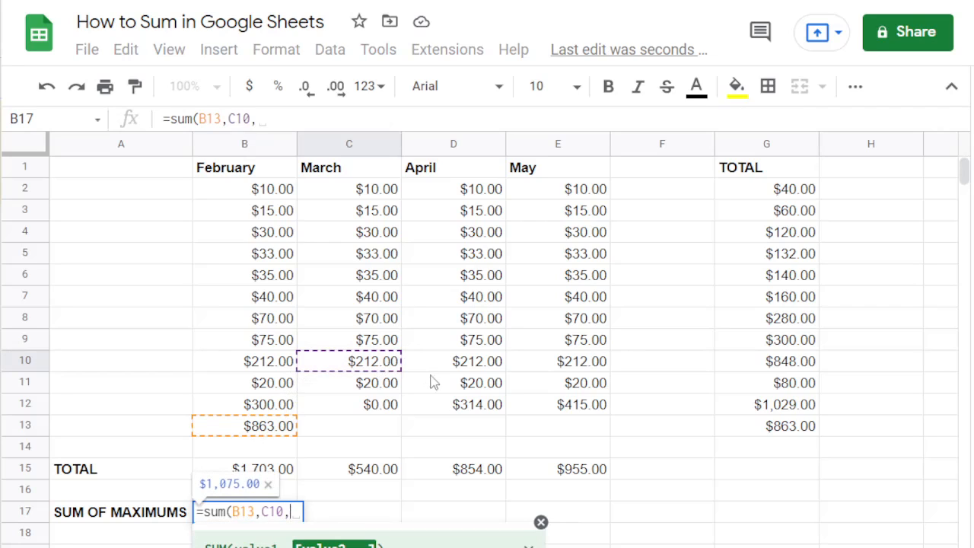
{"action": "left_click", "coordinate": [457, 407]}
{"action": "type", "text": ","}
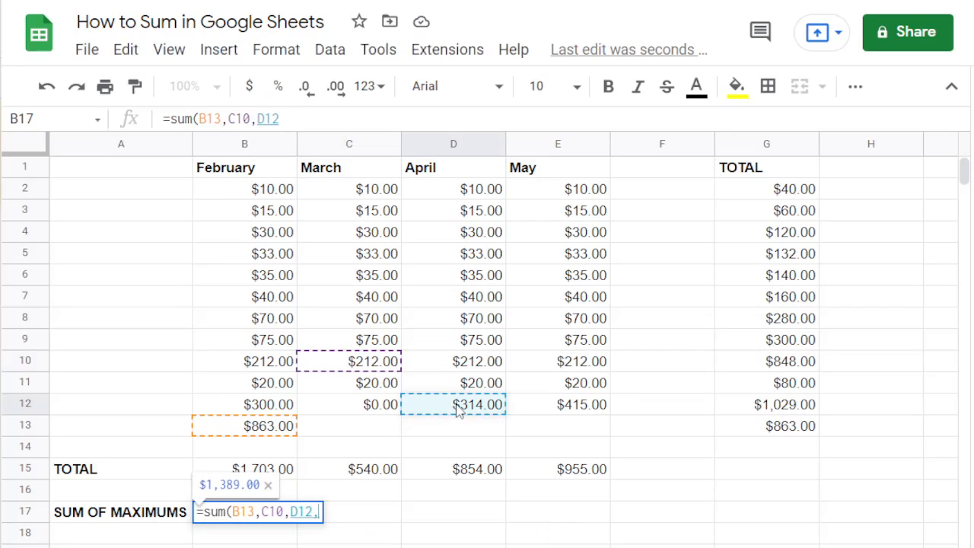
{"action": "left_click", "coordinate": [580, 411]}
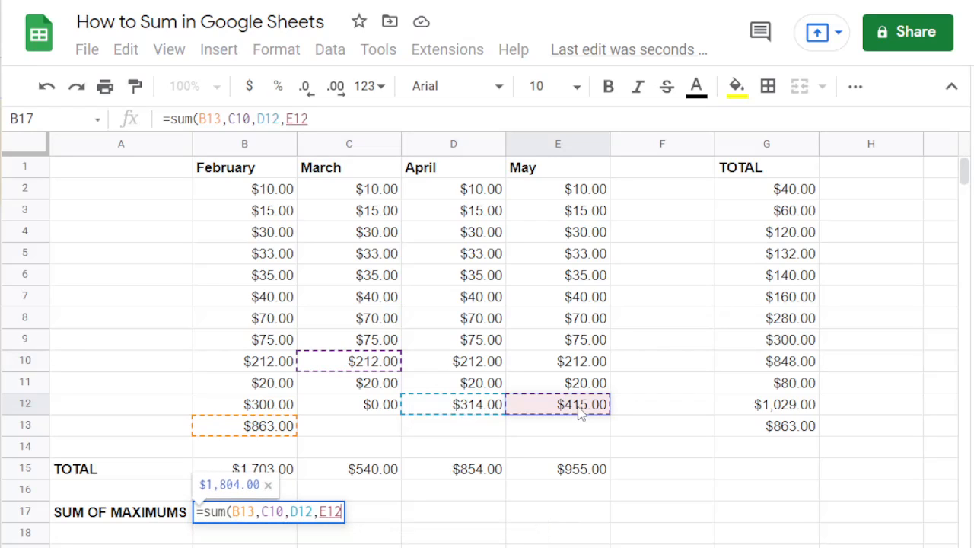
{"action": "type", "text": ")"}
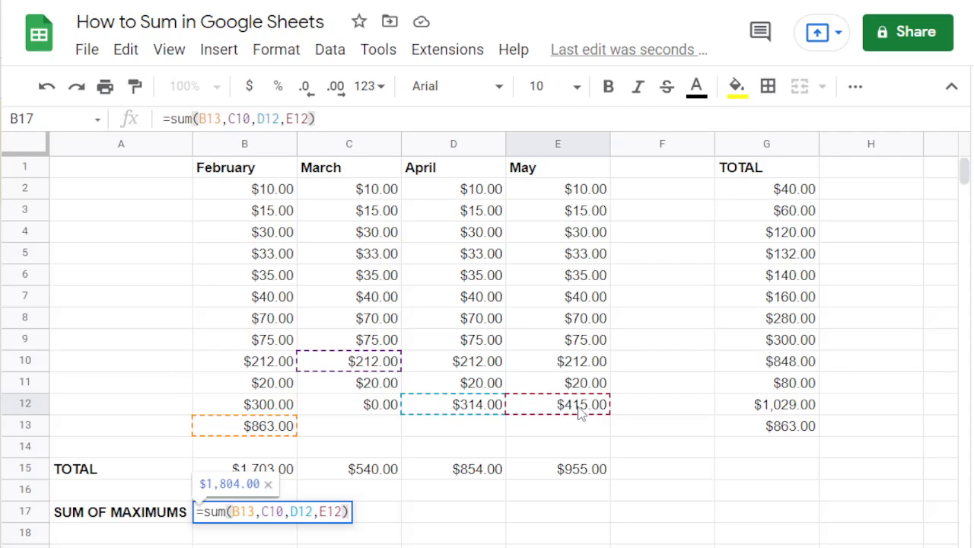
{"action": "key", "text": "Return"}
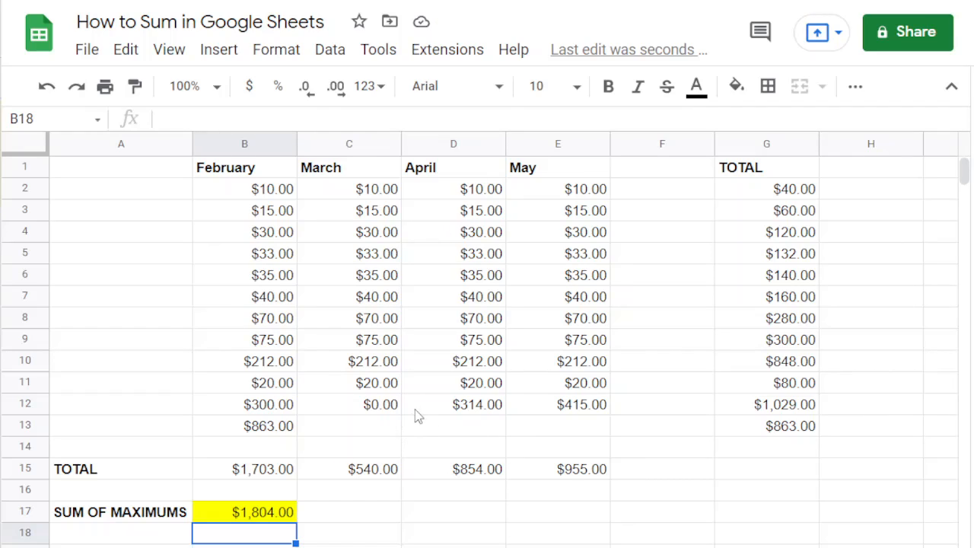
Step: Clear cell B17 and rebuild its formula by inserting the built-in SUM function with B13, C10, D12 and E12 as arguments
{"action": "left_click", "coordinate": [279, 516]}
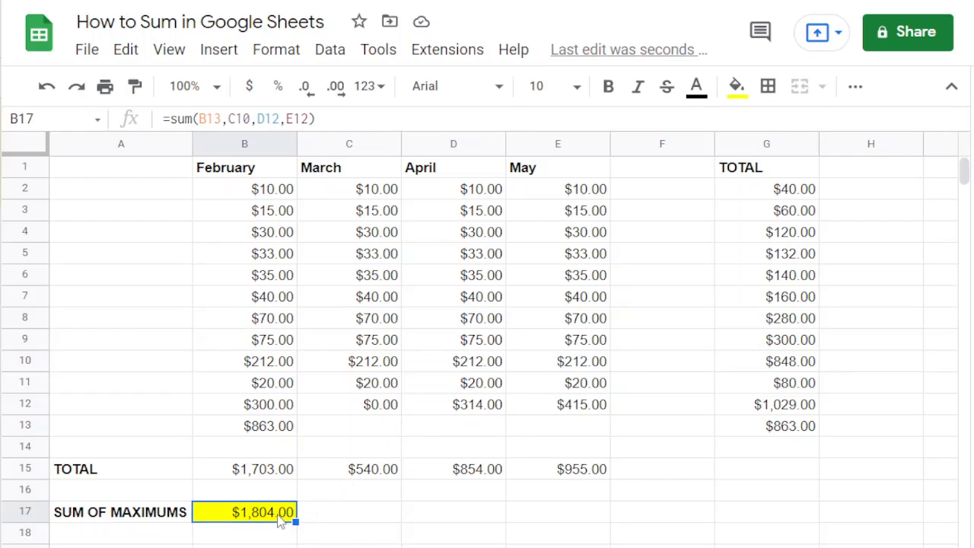
{"action": "key", "text": "Delete"}
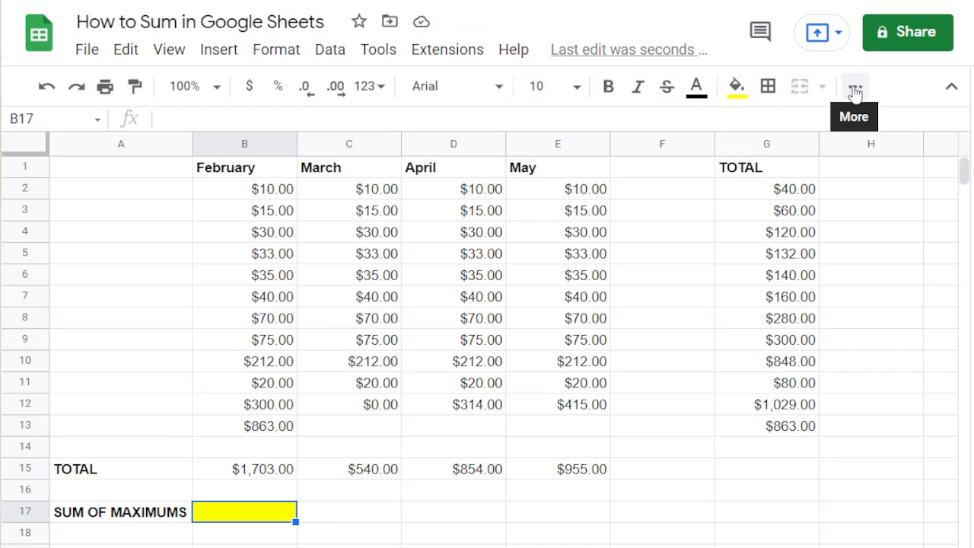
{"action": "left_click", "coordinate": [854, 90]}
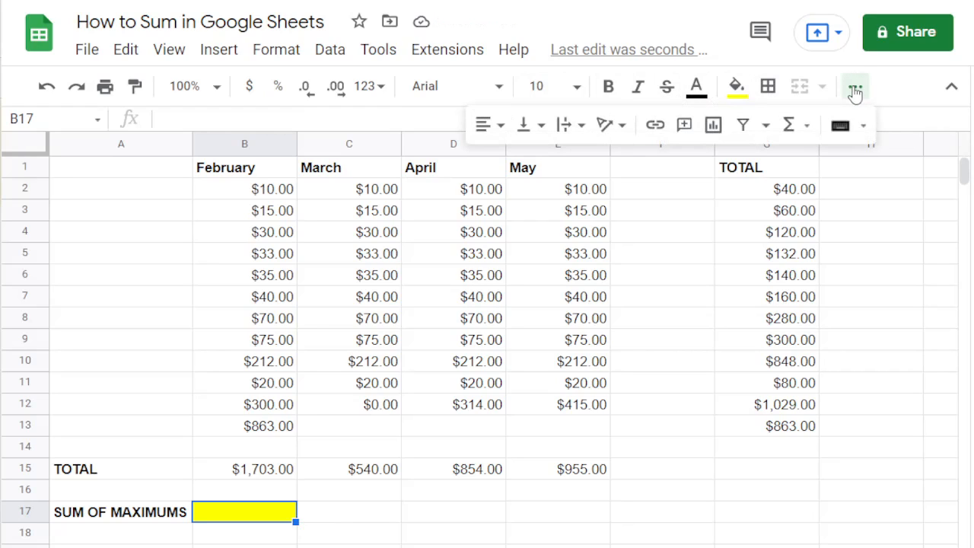
{"action": "left_click", "coordinate": [789, 128]}
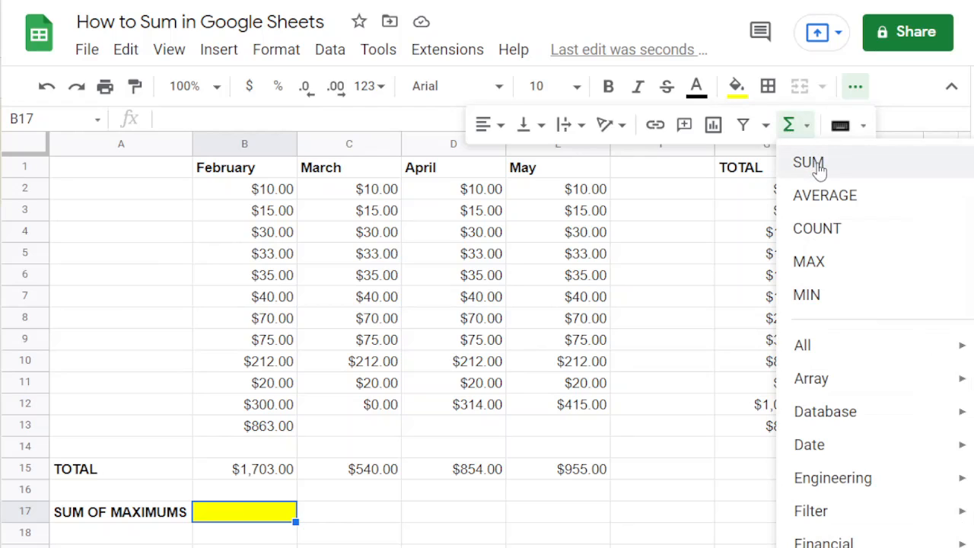
{"action": "left_click", "coordinate": [809, 163]}
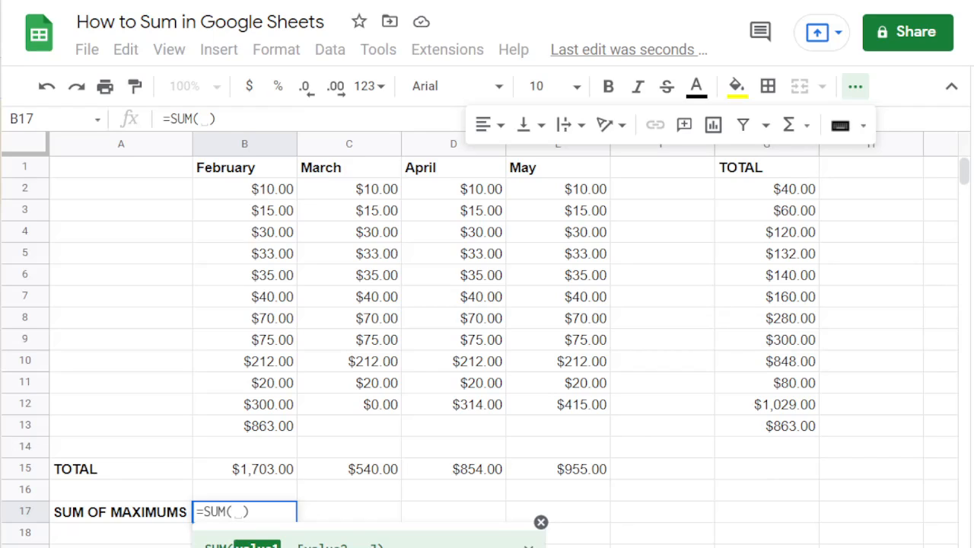
{"action": "left_click", "coordinate": [295, 426]}
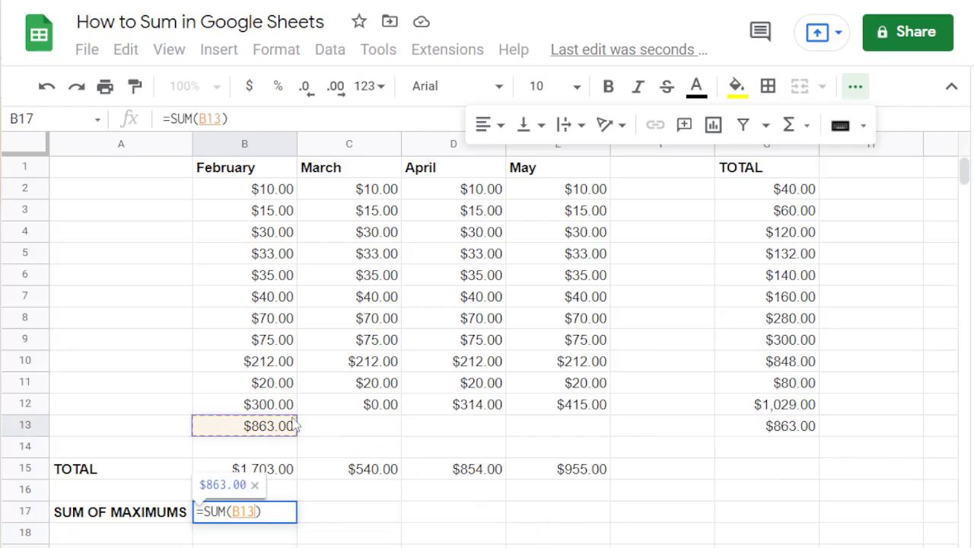
{"action": "type", "text": ","}
{"action": "left_click", "coordinate": [380, 363]}
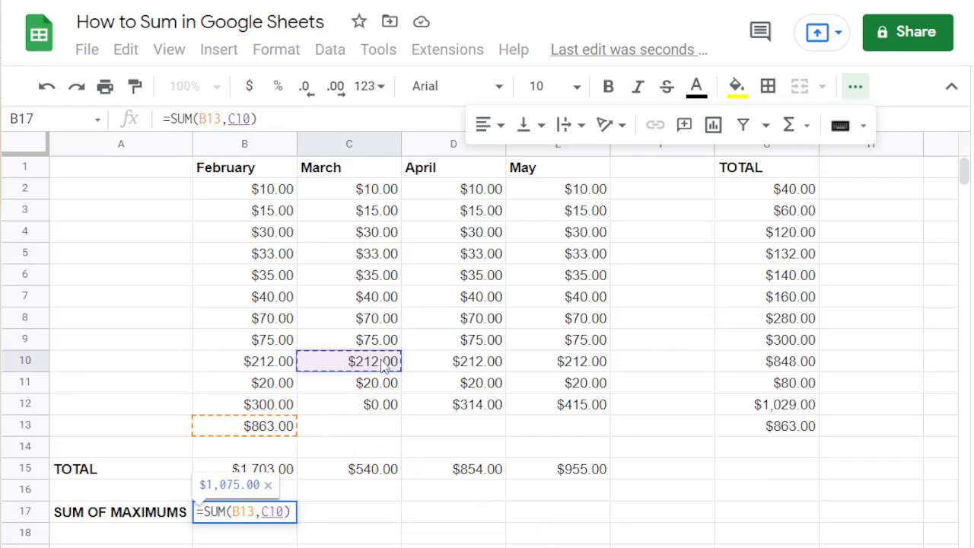
{"action": "type", "text": ","}
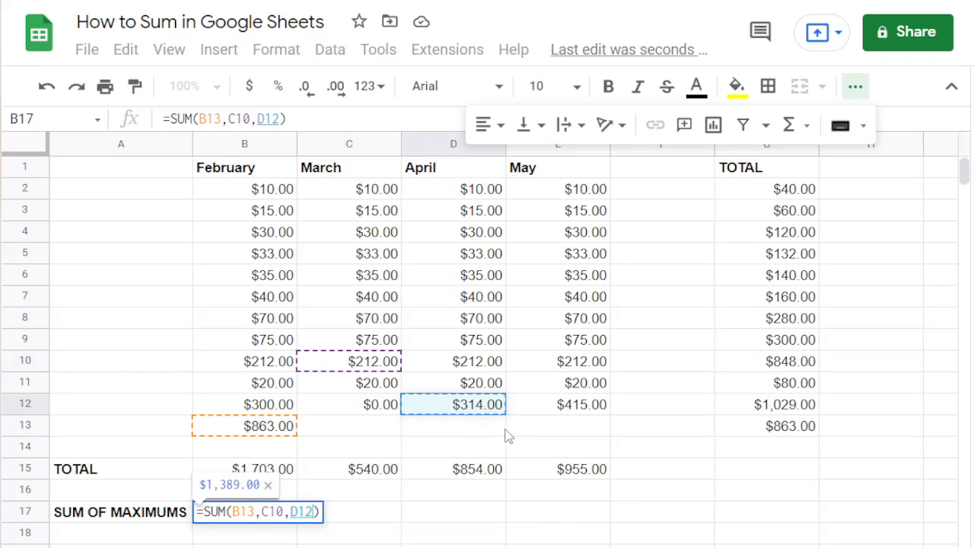
{"action": "type", "text": ","}
{"action": "left_click", "coordinate": [551, 410]}
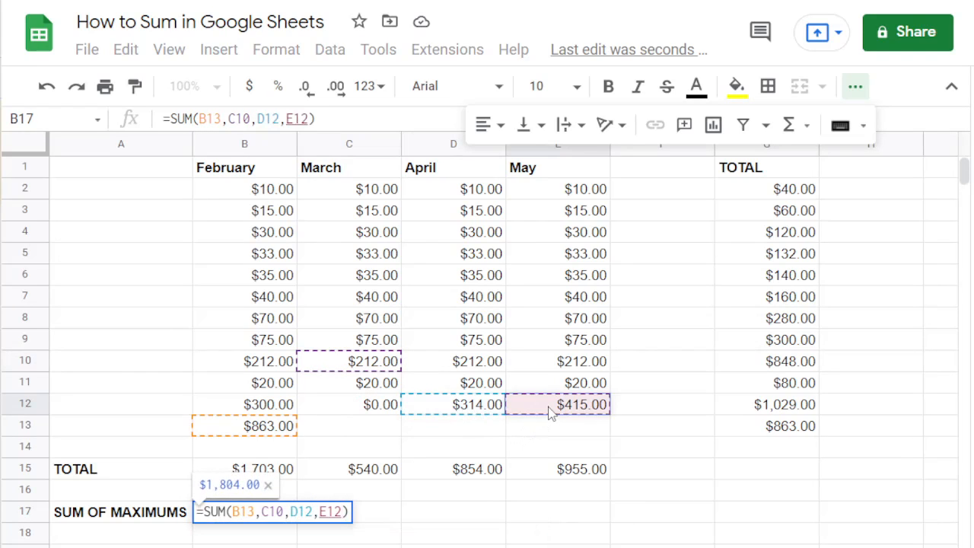
{"action": "key", "text": "Return"}
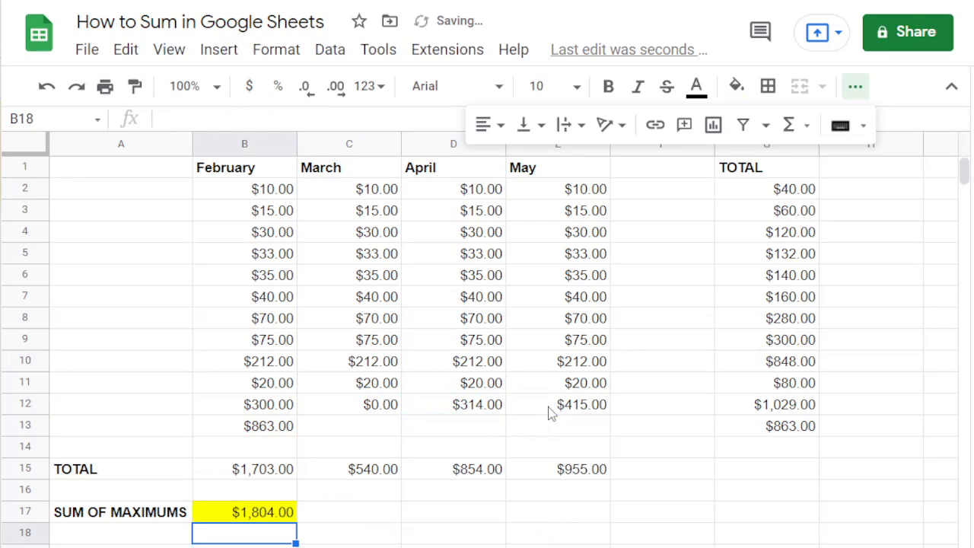